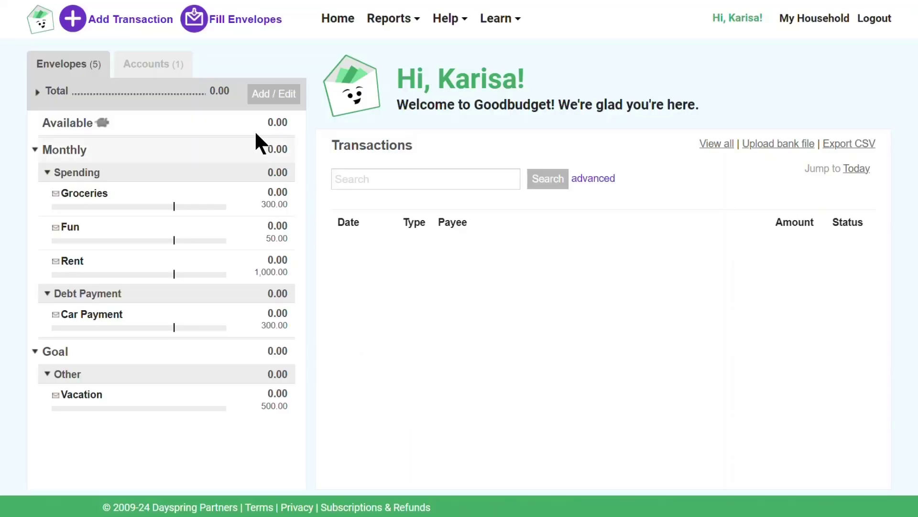
# Step: Rename the default account 'My Account' to 'Checking' and bring up its bank-linking options
pyautogui.click(173, 67)
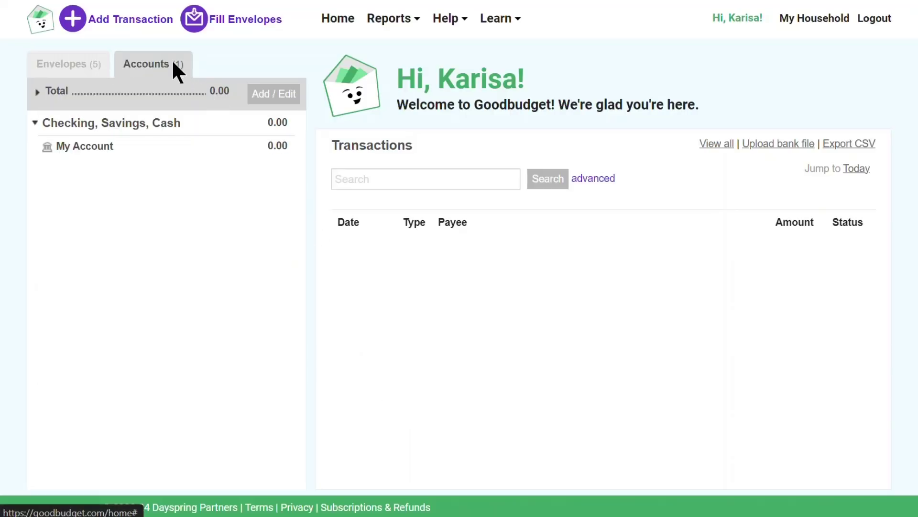
pyautogui.click(294, 96)
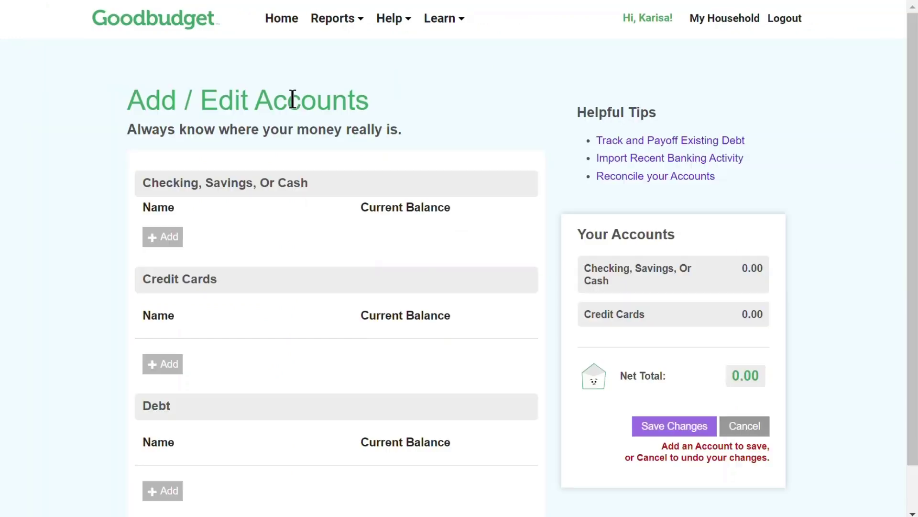
pyautogui.moveTo(205, 231); pyautogui.dragTo(103, 230)
pyautogui.write('C')
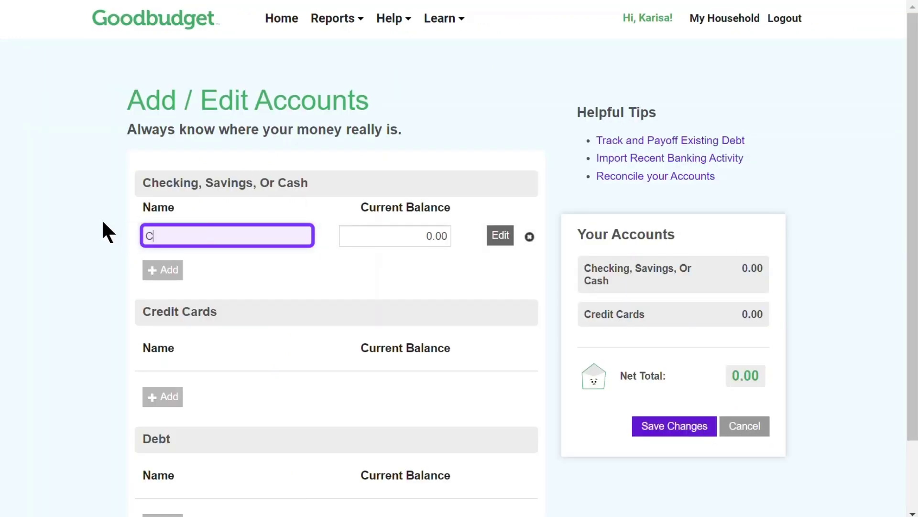
pyautogui.write('hecking')
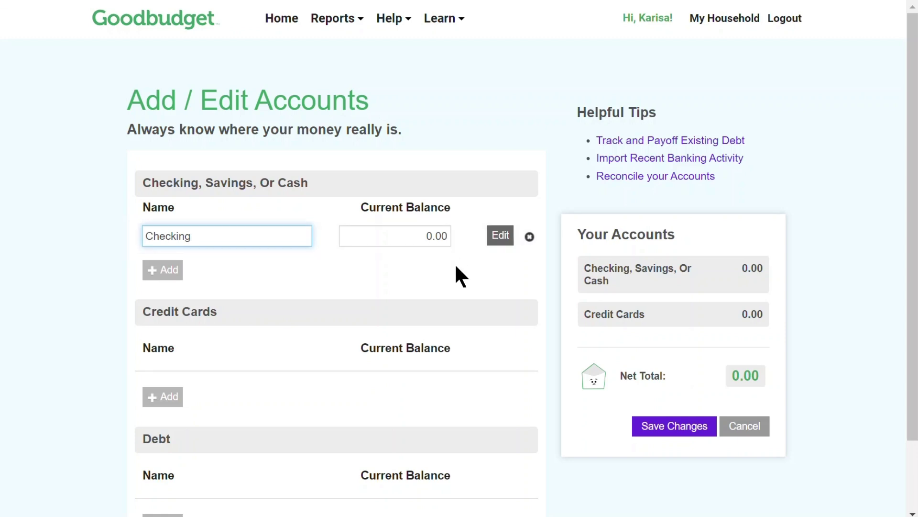
pyautogui.click(500, 242)
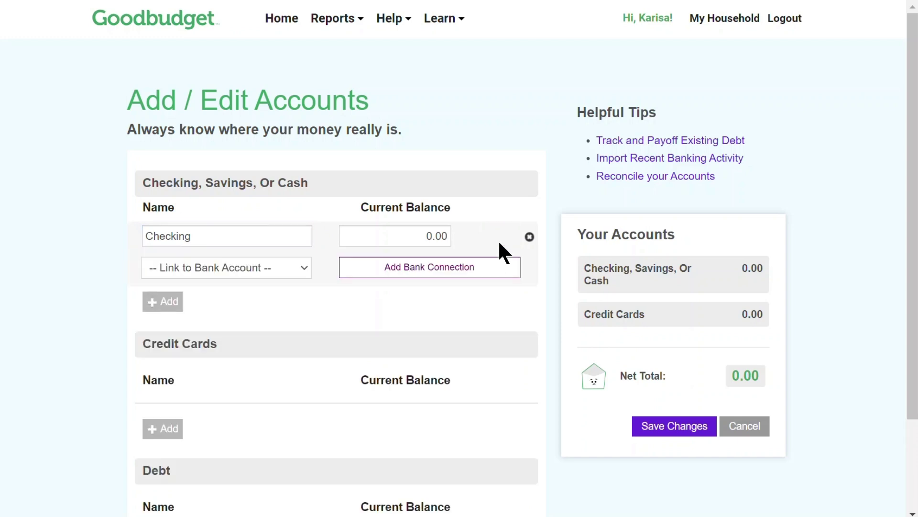
# Step: Start a Plaid bank connection for Checking and choose First Platypus Bank with its OAuth option
pyautogui.click(515, 266)
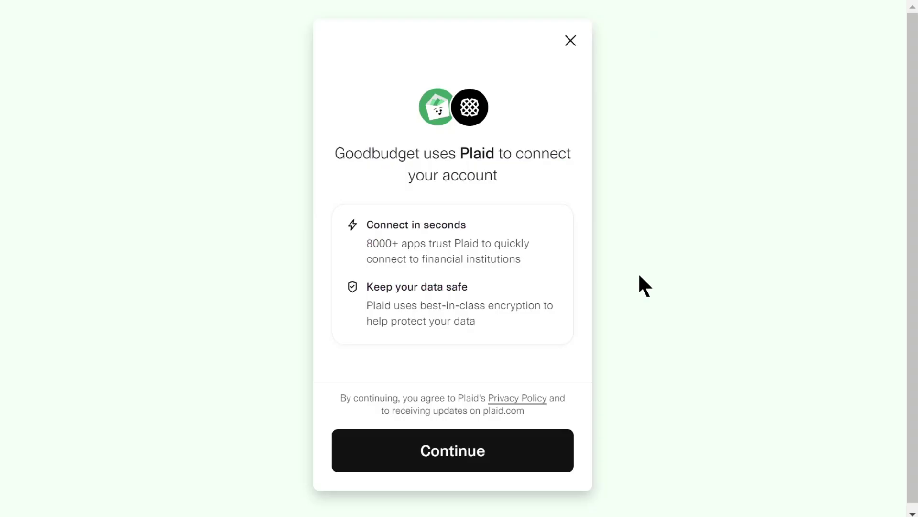
pyautogui.click(545, 451)
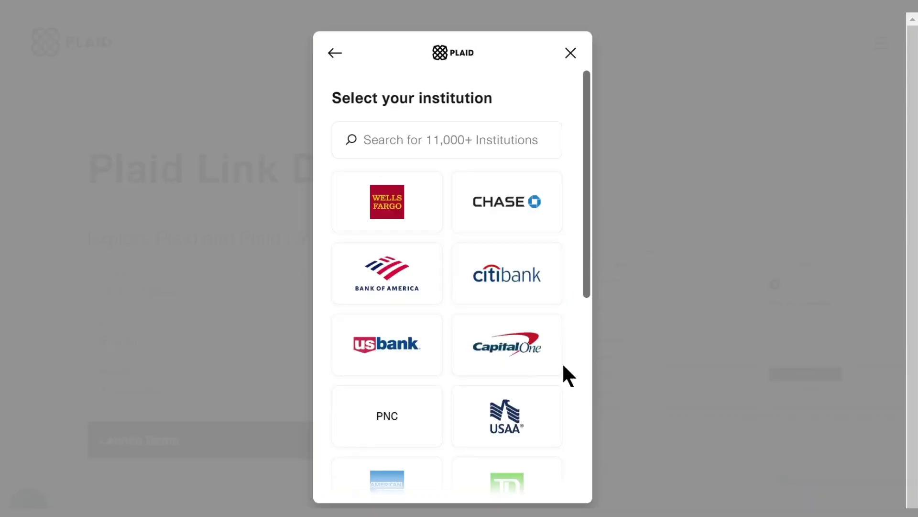
pyautogui.click(508, 139)
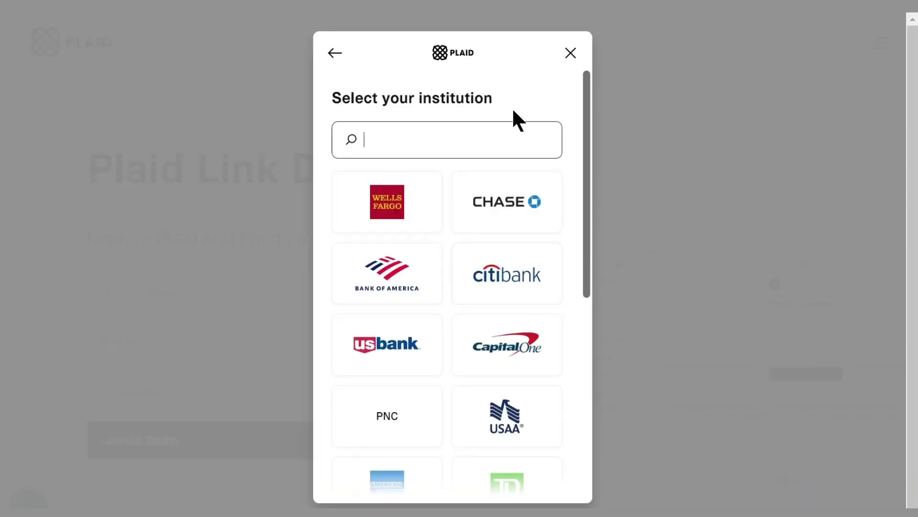
pyautogui.write('First plat')
pyautogui.click(500, 188)
pyautogui.click(515, 263)
pyautogui.click(502, 468)
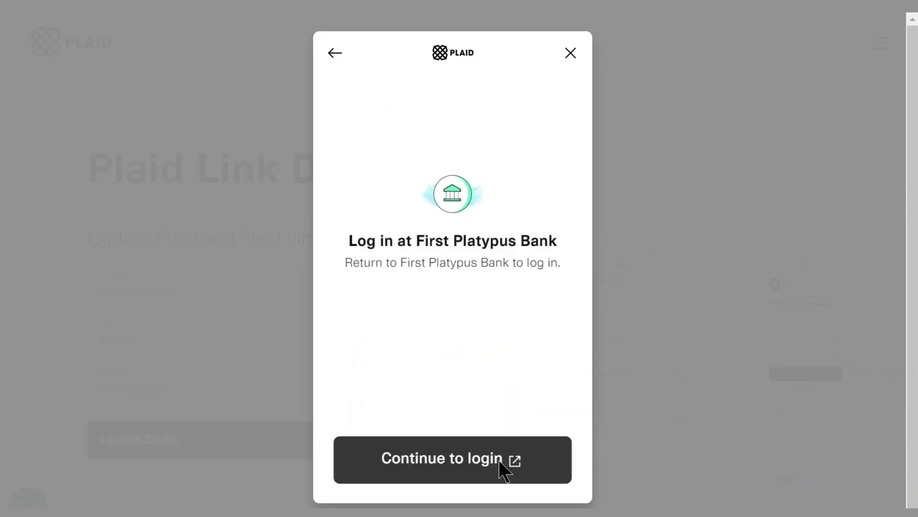
# Step: Sign in to First Platypus Bank with the bank username and password
pyautogui.click(385, 199)
pyautogui.write('karisa')
pyautogui.click(363, 249)
pyautogui.write('pass_good')
pyautogui.click(475, 306)
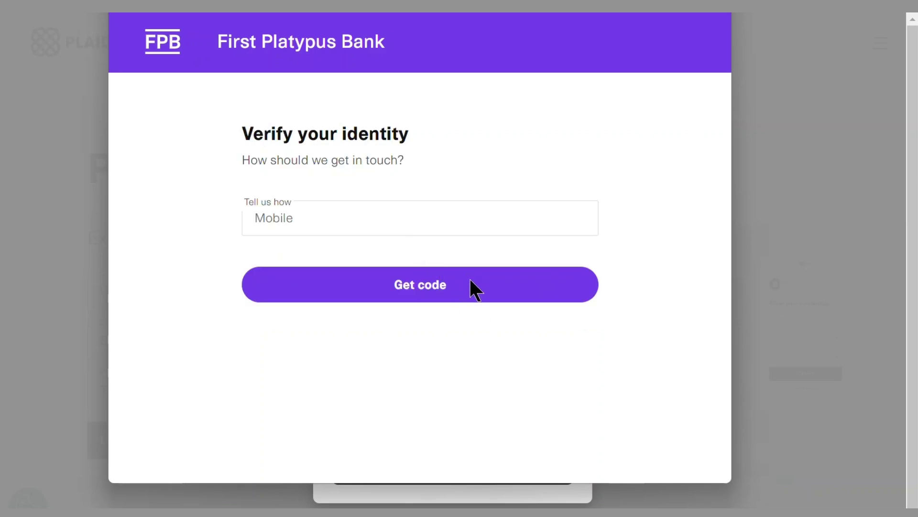
# Step: Verify identity by mobile with the received verification code
pyautogui.click(474, 289)
pyautogui.click(397, 214)
pyautogui.write('123456')
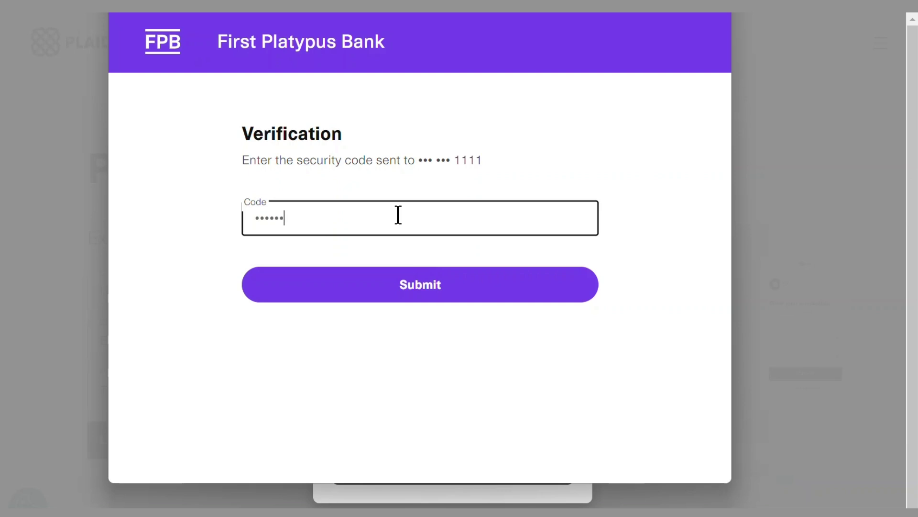
pyautogui.click(472, 293)
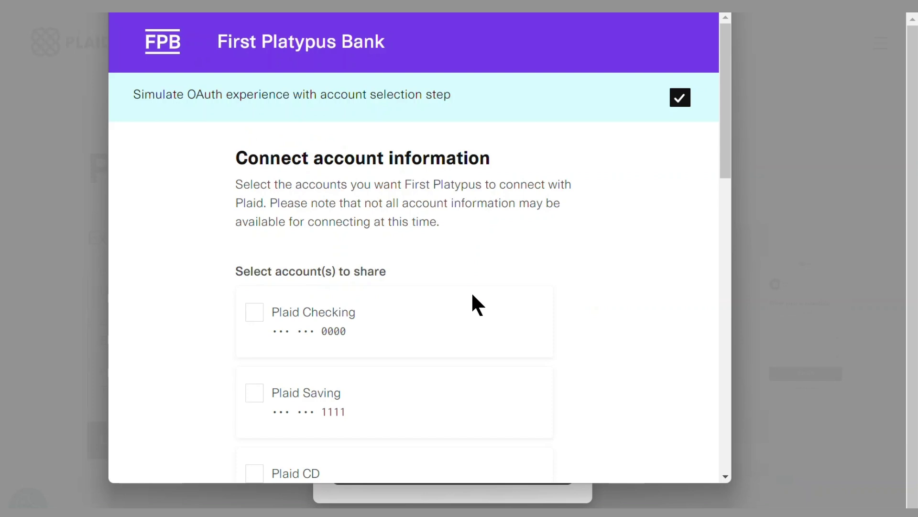
# Step: Share the Plaid Checking, Plaid Saving and Plaid Credit Card accounts with Goodbudget
pyautogui.scroll(-2, 454, 292)
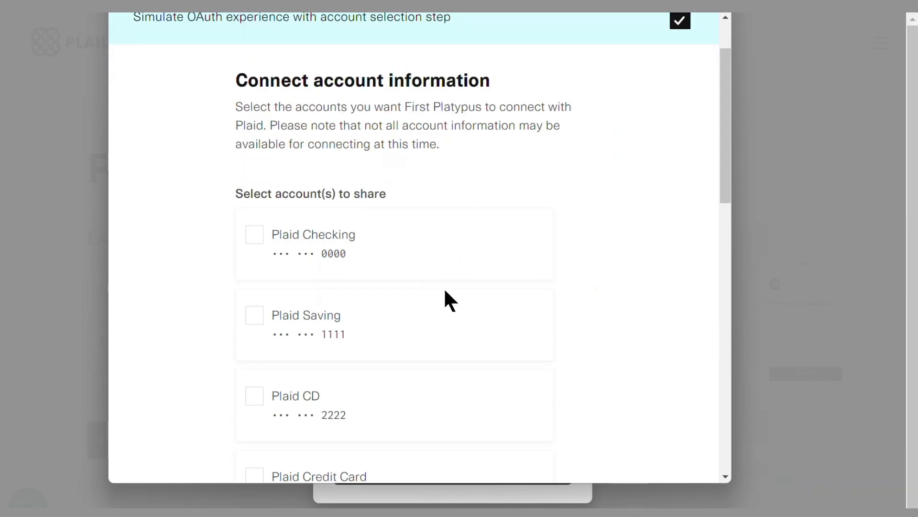
pyautogui.click(289, 236)
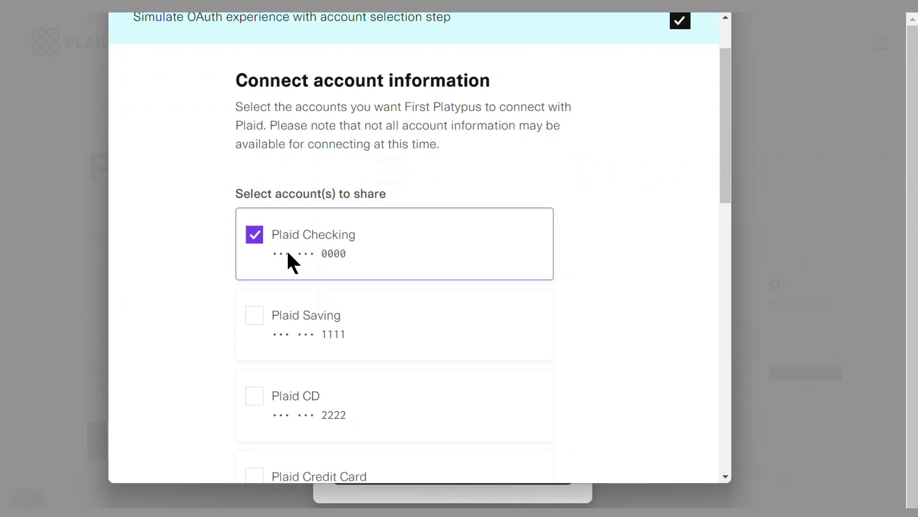
pyautogui.click(279, 301)
pyautogui.scroll(-5, 308, 272)
pyautogui.click(354, 258)
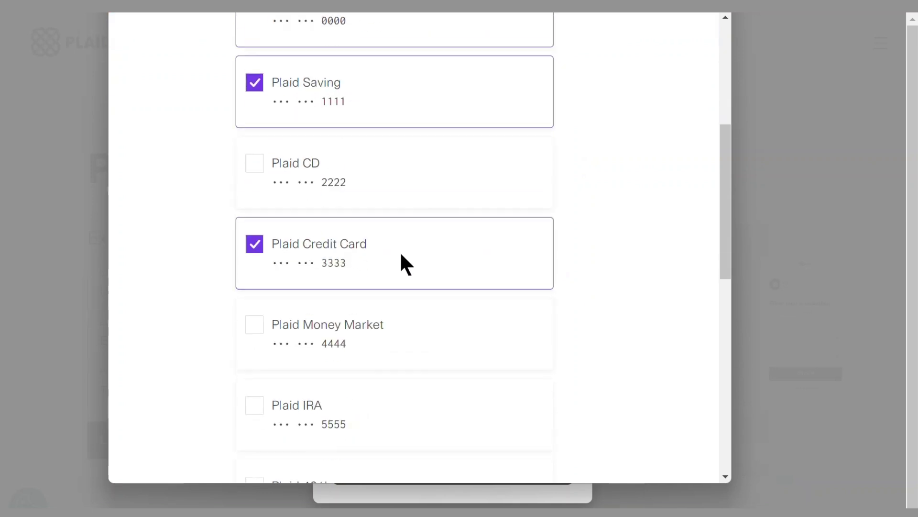
pyautogui.scroll(-12, 512, 289)
pyautogui.click(402, 411)
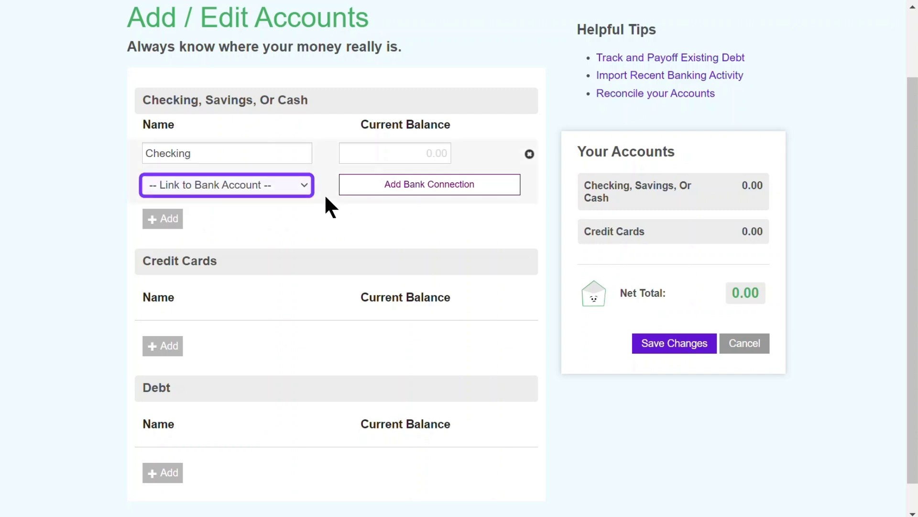
# Step: Link Checking to First Platypus Checking (568.12) and add a new account named Savings
pyautogui.click(294, 185)
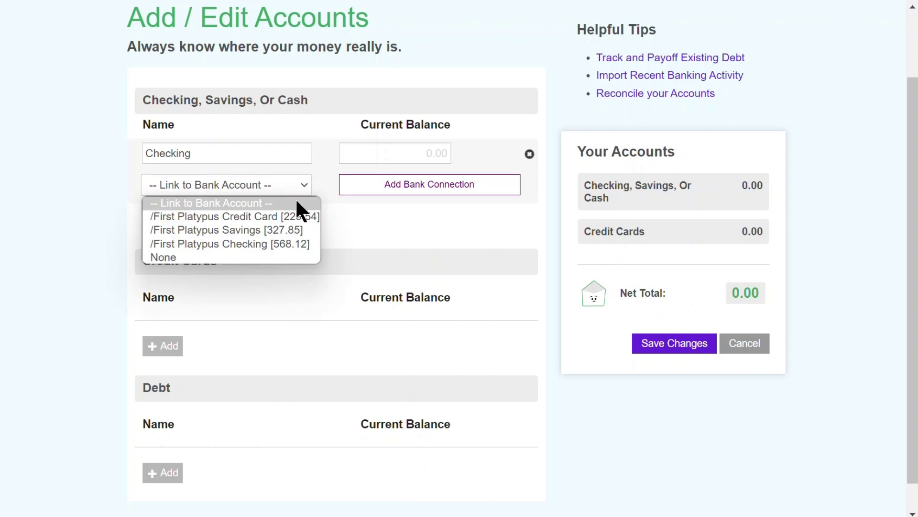
pyautogui.click(281, 243)
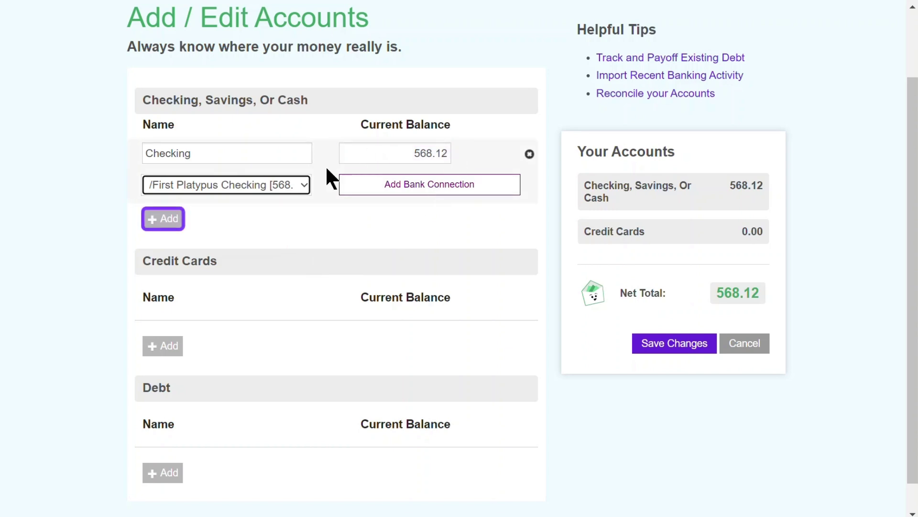
pyautogui.click(161, 219)
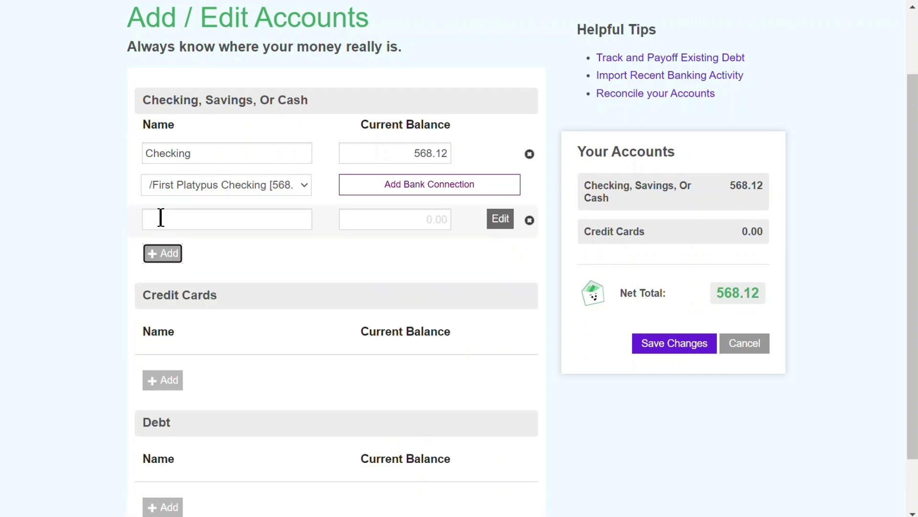
pyautogui.click(161, 219)
pyautogui.write('S')
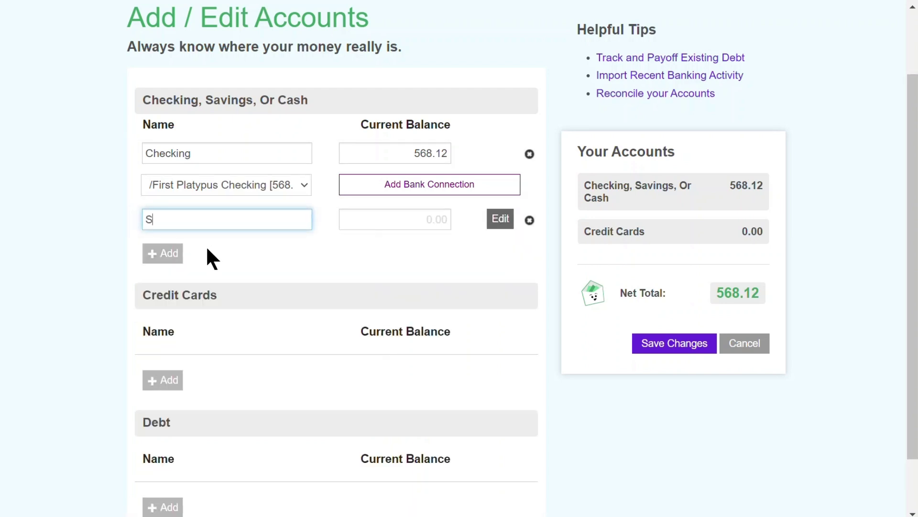
pyautogui.write('avings')
# Step: Link Savings to the First Platypus Savings bank account at 327.85
pyautogui.click(497, 225)
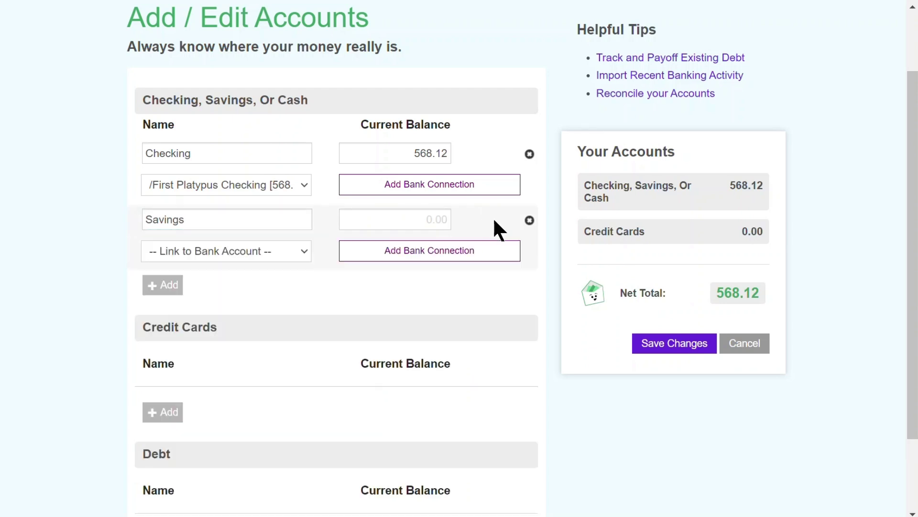
pyautogui.click(259, 251)
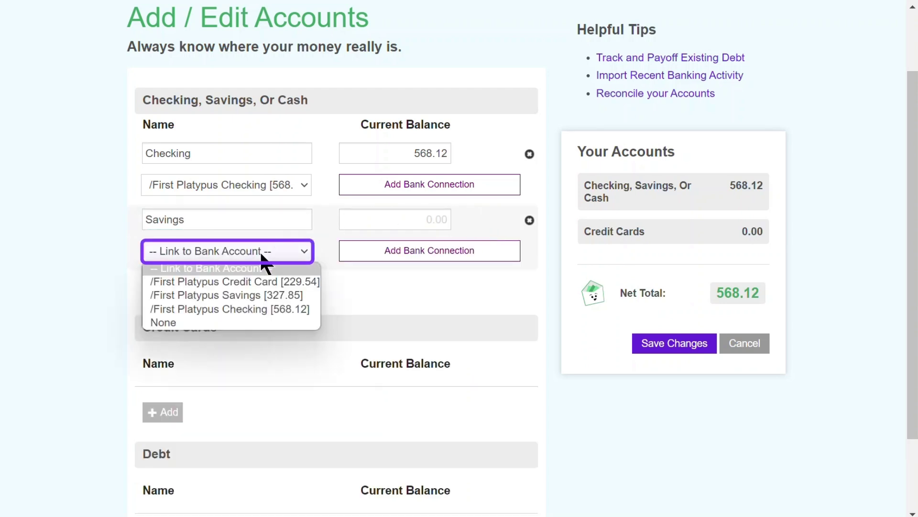
pyautogui.click(262, 295)
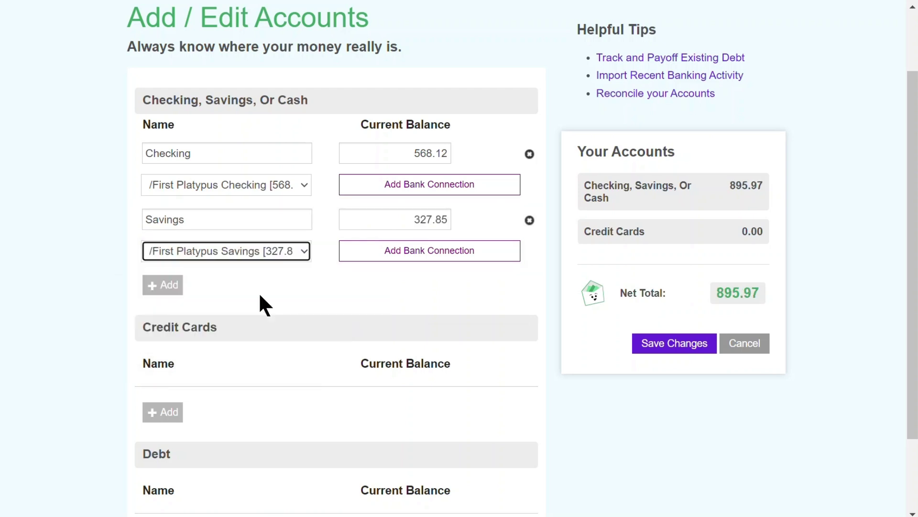
pyautogui.click(171, 285)
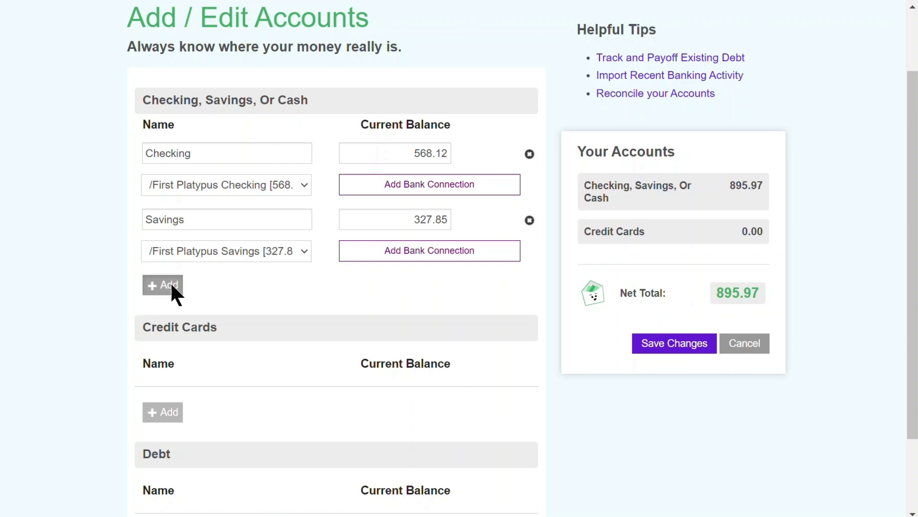
# Step: Add a Cash account with a balance of 60
pyautogui.click(175, 284)
pyautogui.write('Cash')
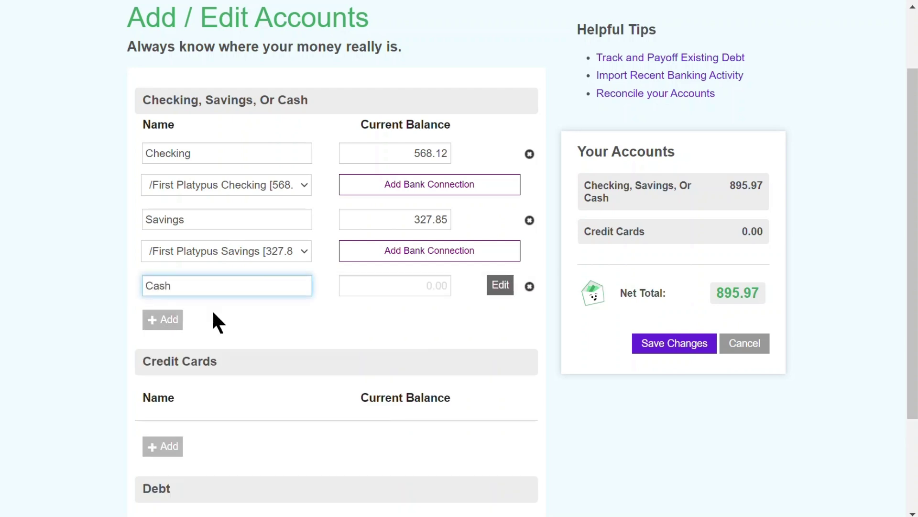
pyautogui.press('Tab')
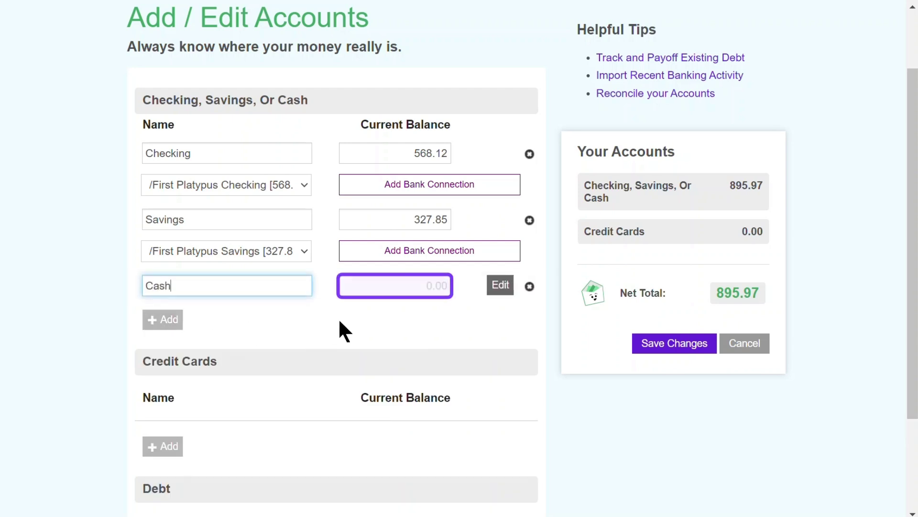
pyautogui.write('60')
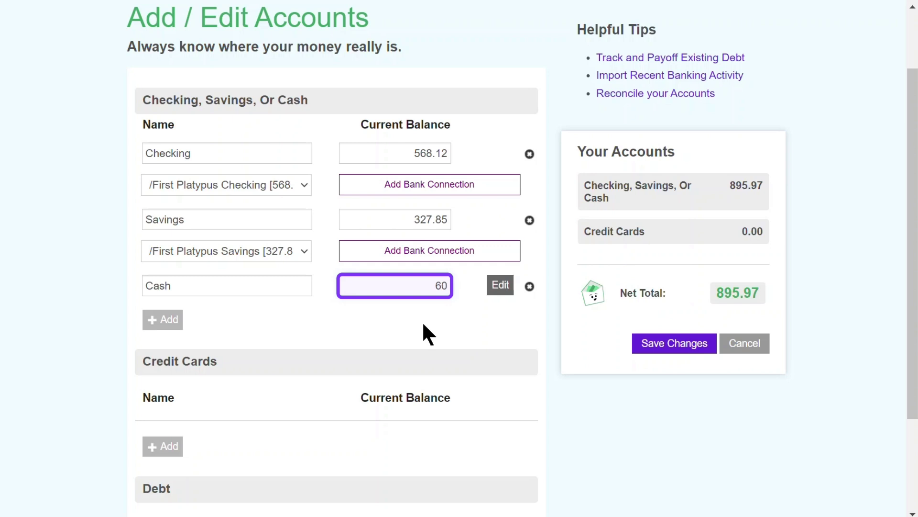
pyautogui.scroll(-3, 426, 320)
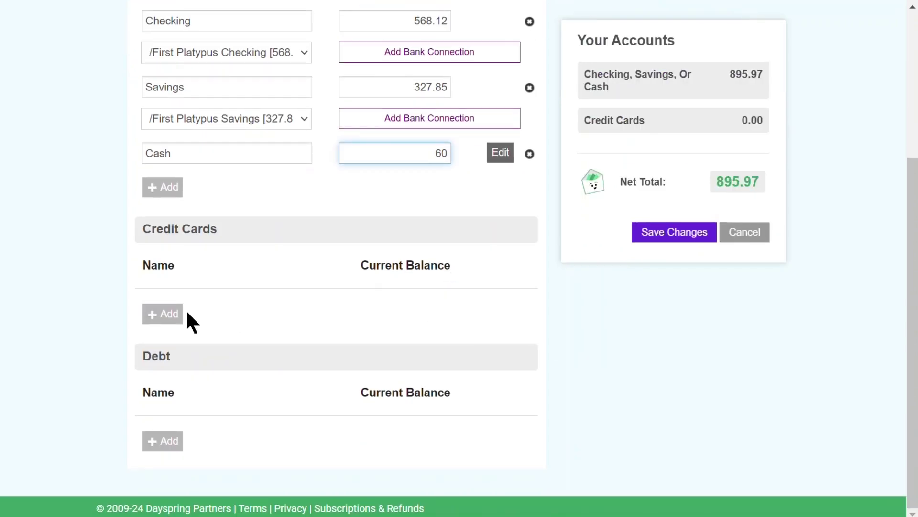
# Step: Add a 'Credit Card' account linked to First Platypus Credit Card (229.54)
pyautogui.click(166, 314)
pyautogui.write('Cre')
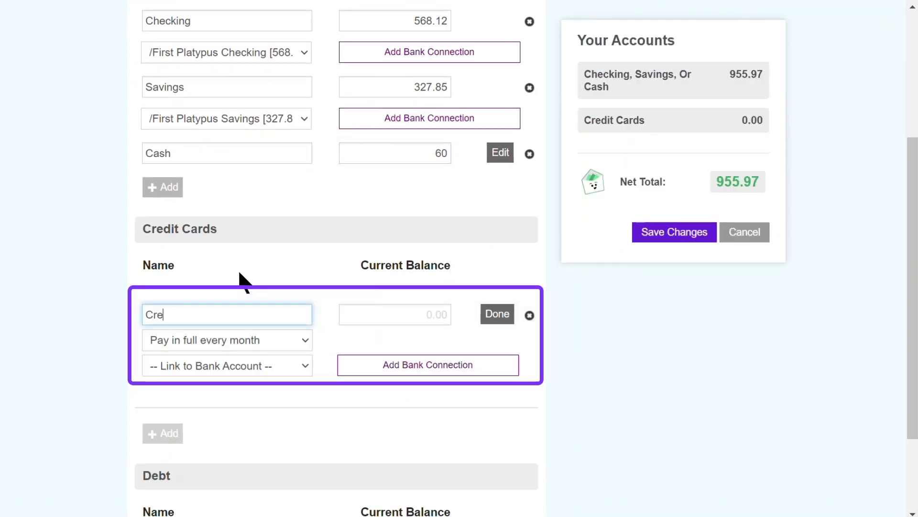
pyautogui.write('dit Card')
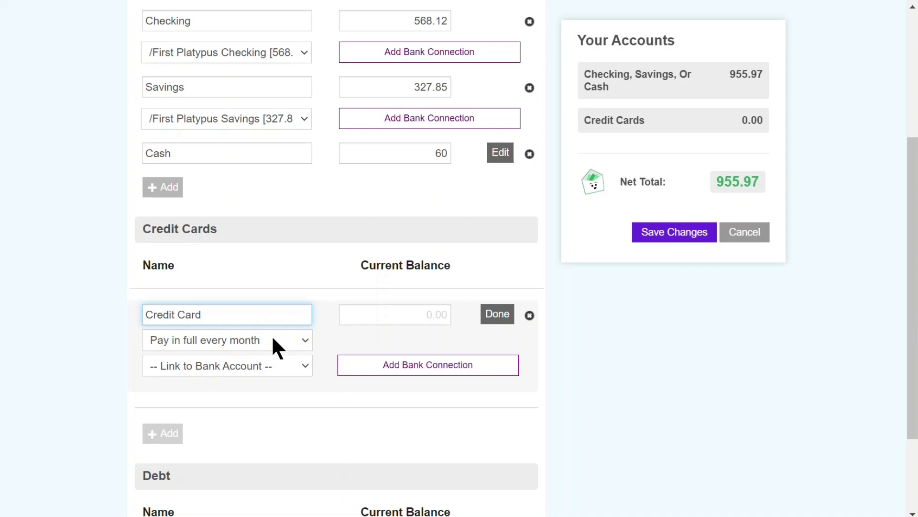
pyautogui.click(278, 366)
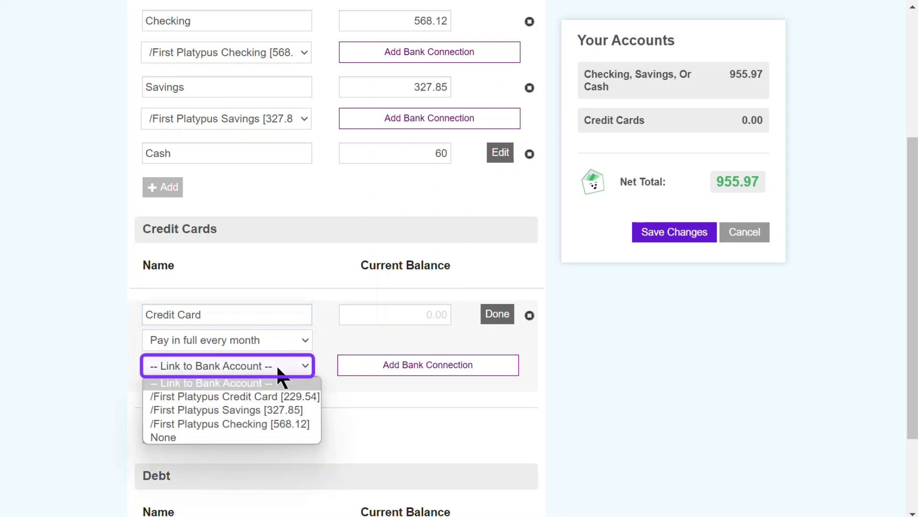
pyautogui.click(276, 396)
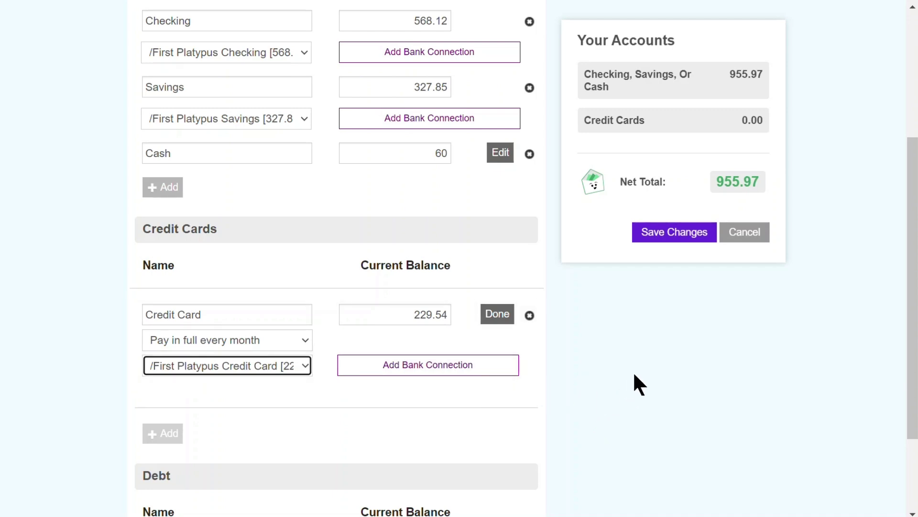
pyautogui.scroll(-3, 634, 372)
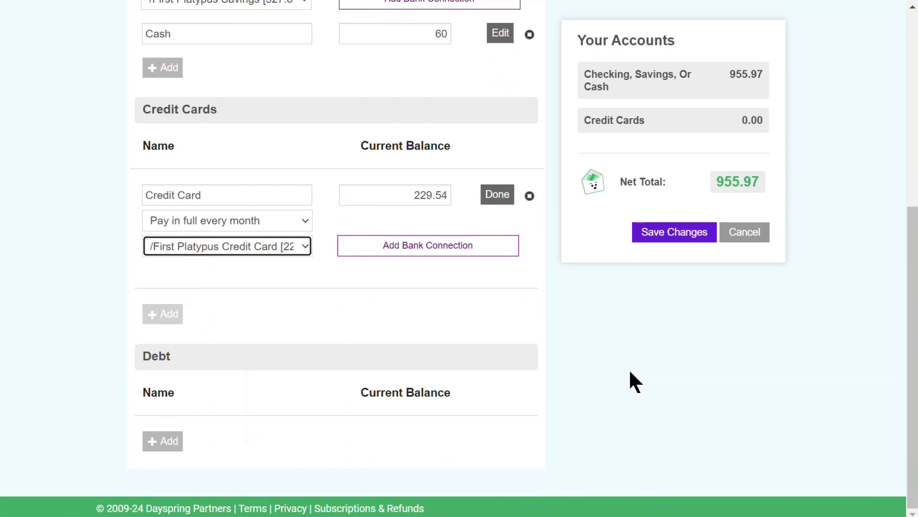
# Step: Add a Car Loan debt with current balance 10000 and monthly payment 300
pyautogui.click(160, 442)
pyautogui.scroll(-4, 192, 423)
pyautogui.click(211, 282)
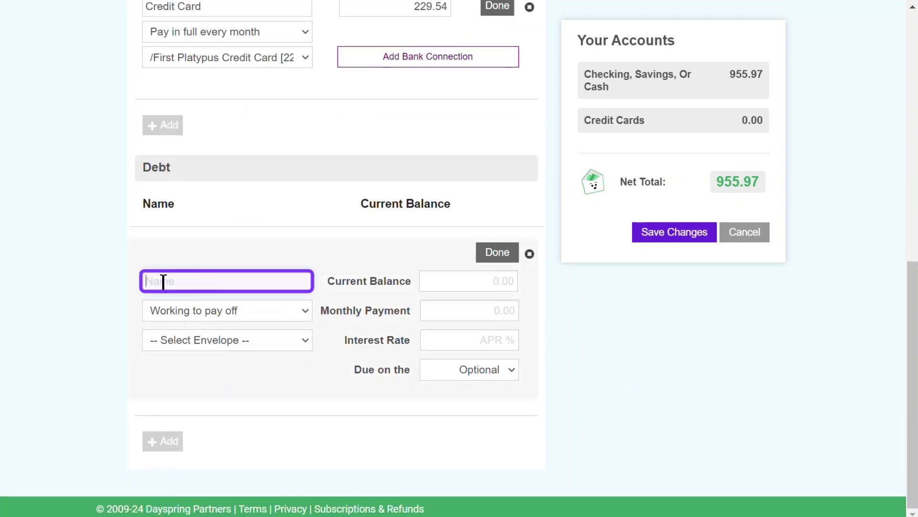
pyautogui.write('Car Loan')
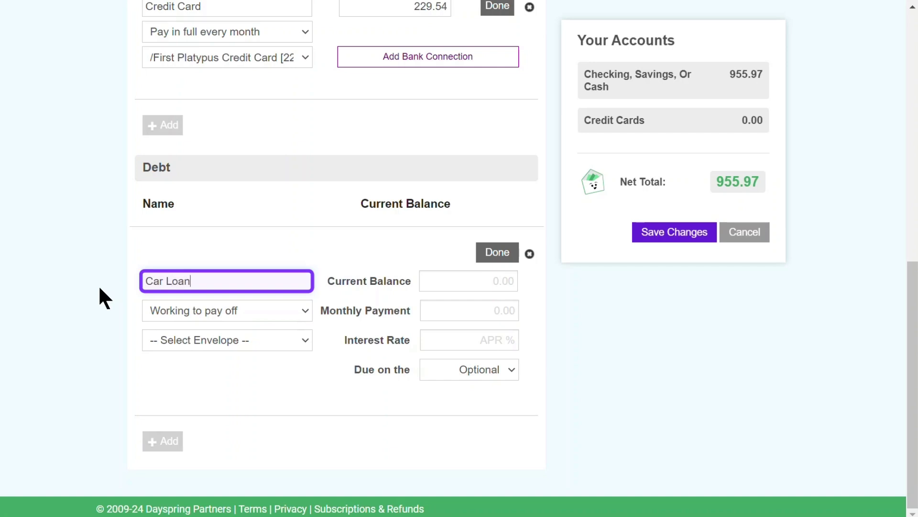
pyautogui.click(447, 280)
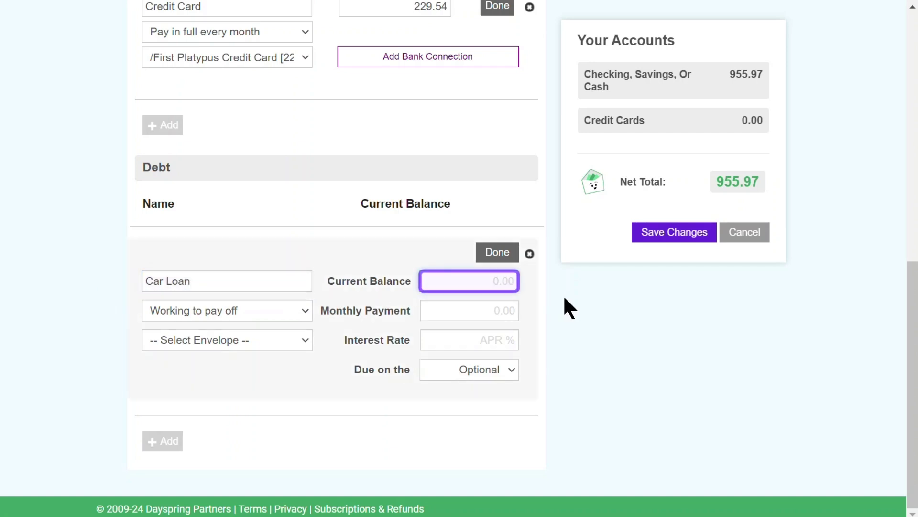
pyautogui.write('10000')
pyautogui.click(513, 306)
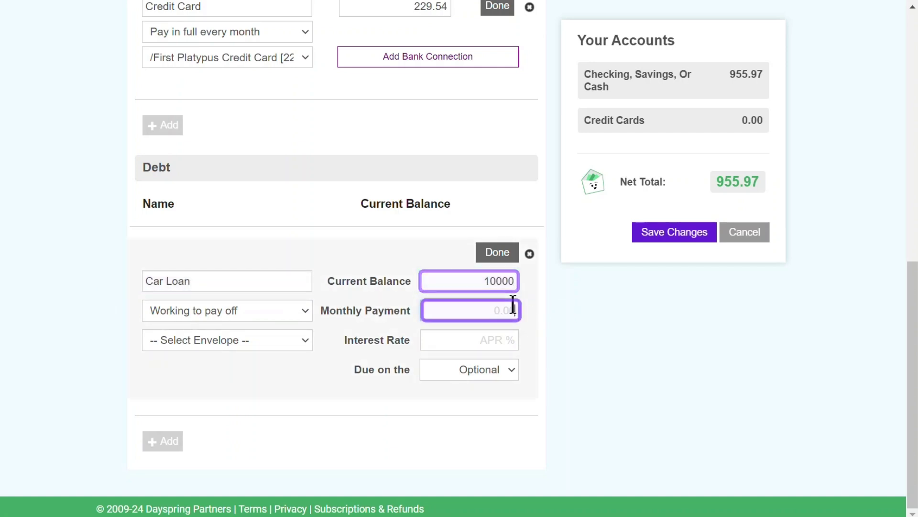
pyautogui.write('300')
# Step: Set the Car Loan interest rate to 4% and pay it from the Car Payment envelope
pyautogui.click(498, 336)
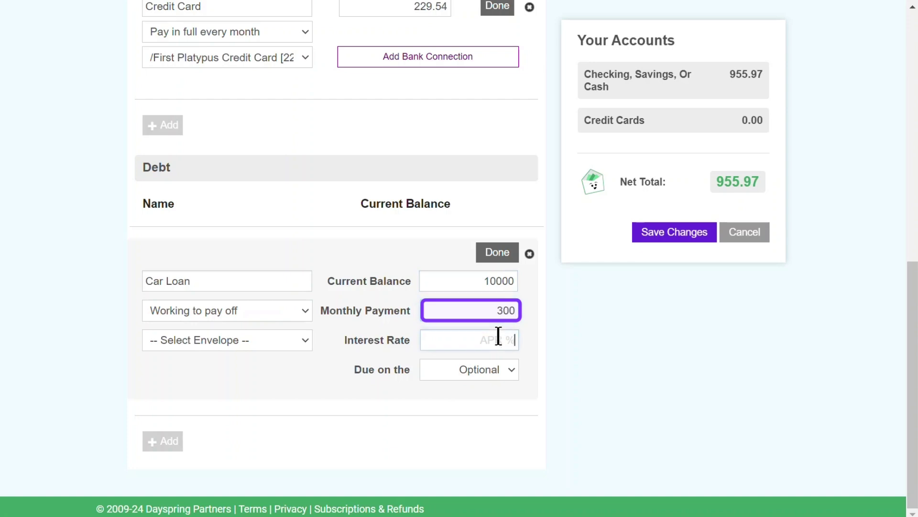
pyautogui.write('4')
pyautogui.click(596, 334)
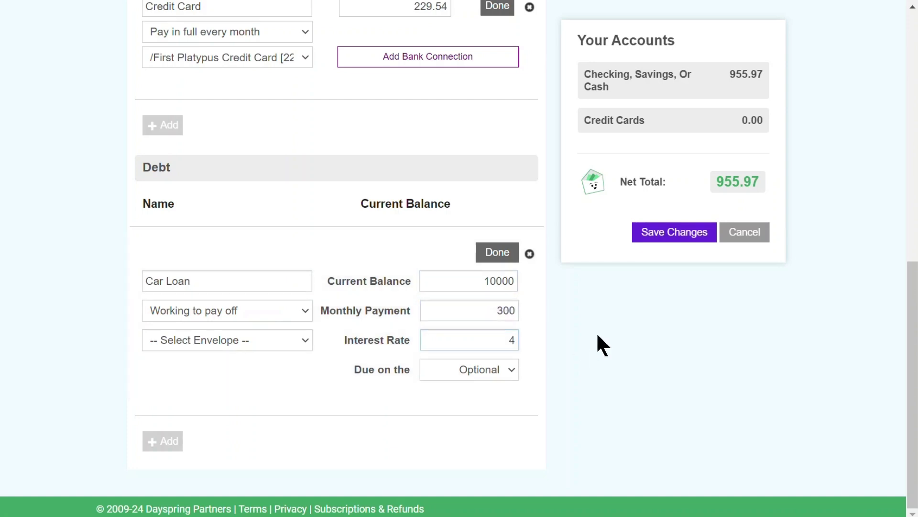
pyautogui.click(275, 340)
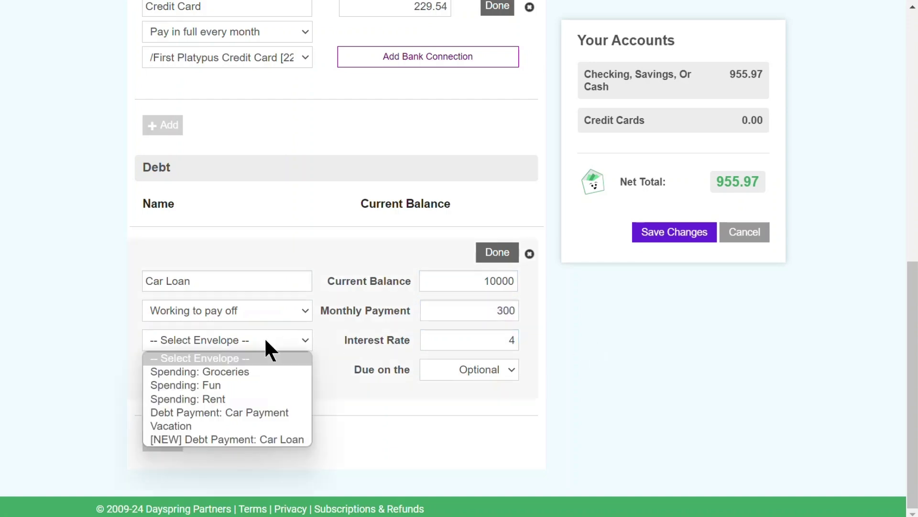
pyautogui.click(262, 412)
pyautogui.scroll(2, 535, 354)
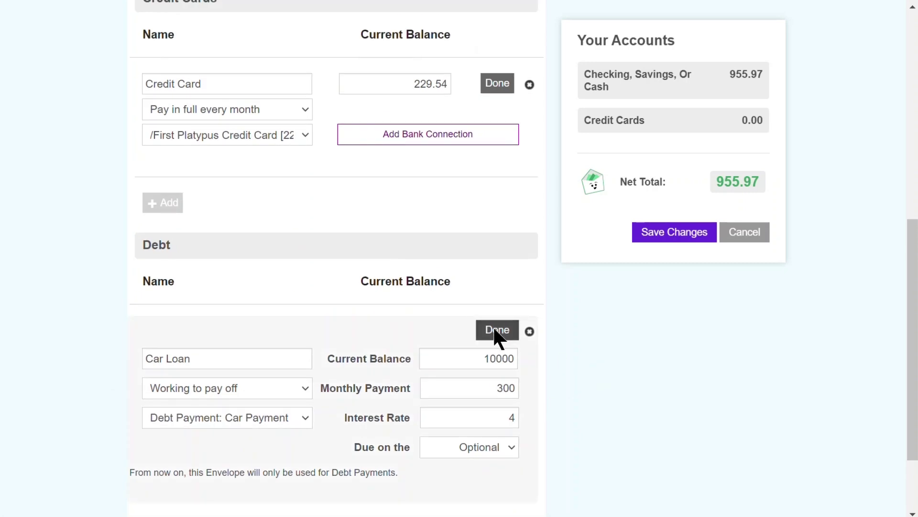
pyautogui.click(496, 330)
# Step: Finish the Credit Card entry and view the dashboard's envelopes list with 726.43 available
pyautogui.click(495, 159)
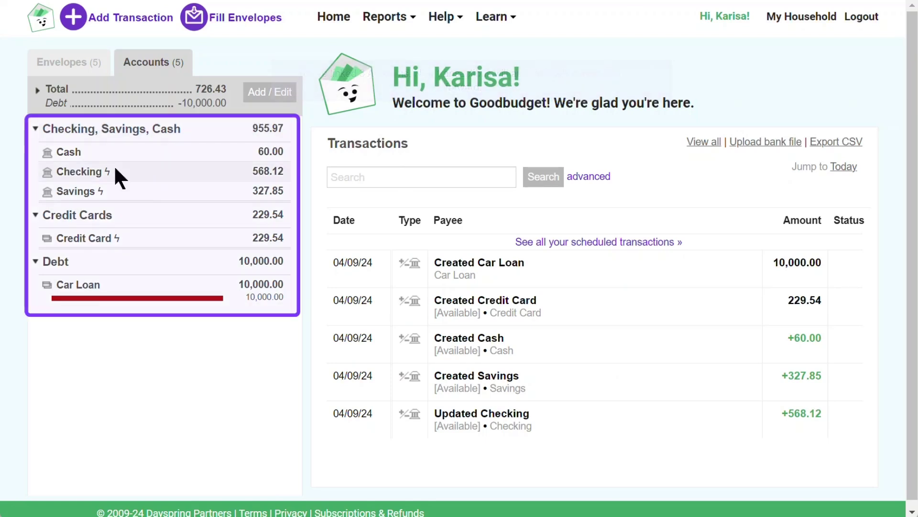
pyautogui.click(84, 63)
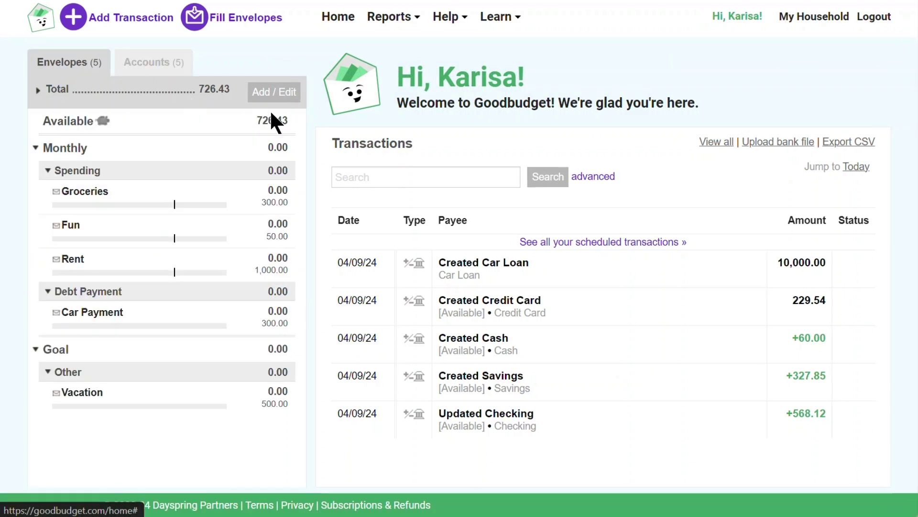